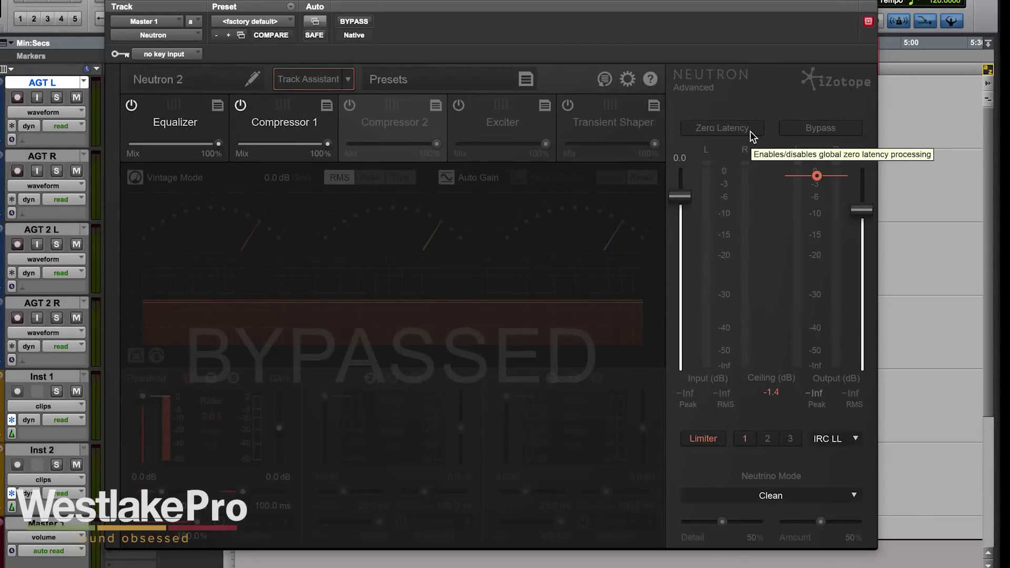
Toggle zero latency processing on and off several times, leaving it off.
left_click(750, 131)
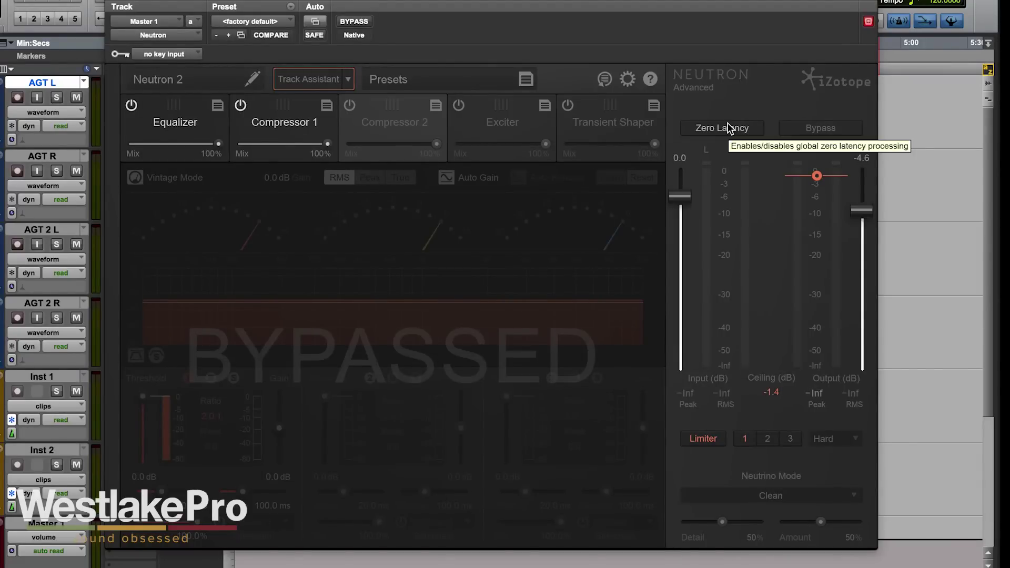
left_click(727, 124)
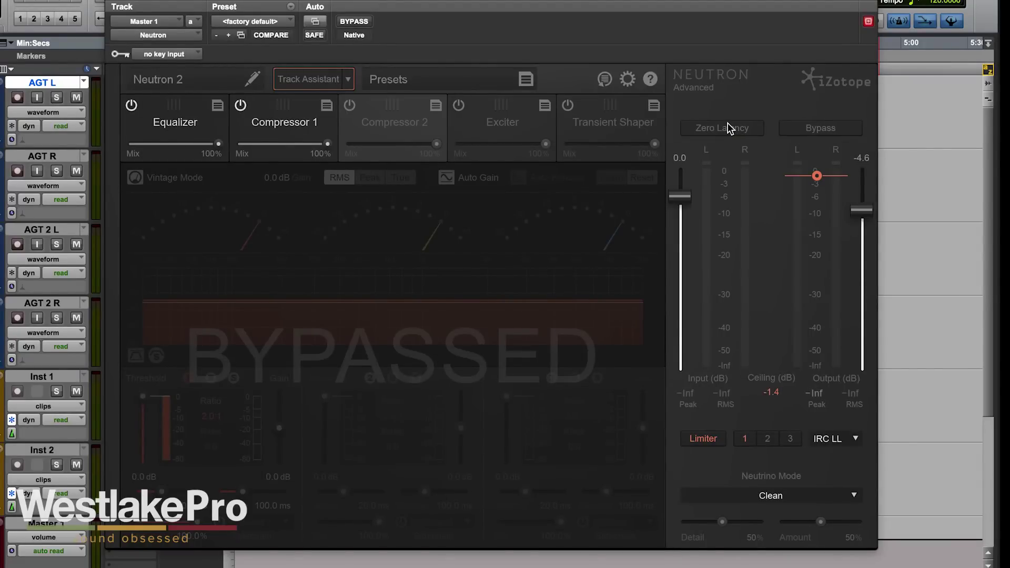
left_click(728, 124)
left_click(745, 122)
Compare Neutron's processing bypassed and re-enabled, then stop playback.
left_click(815, 122)
left_click(814, 123)
left_click(815, 128)
left_click(814, 129)
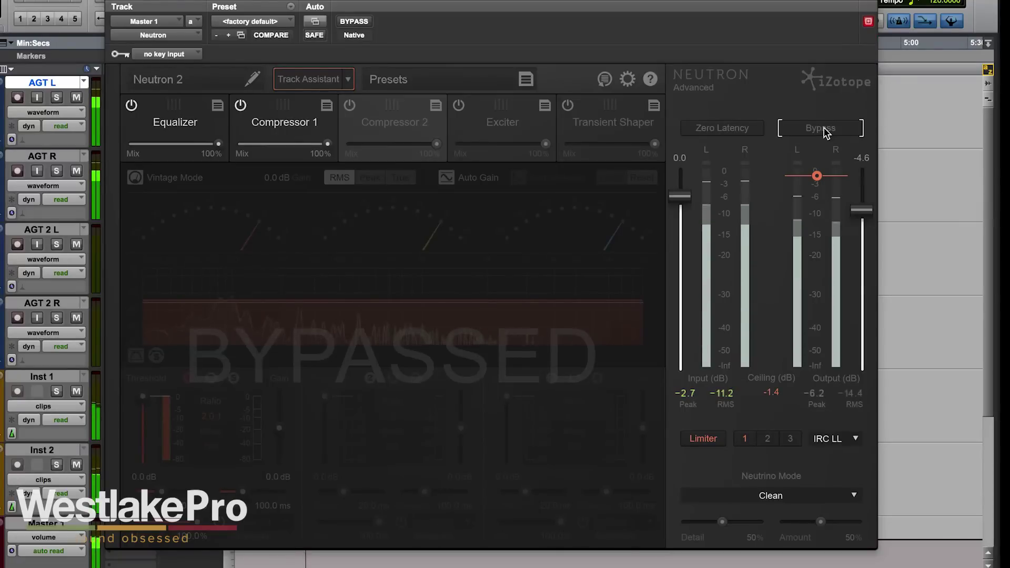
left_click(825, 130)
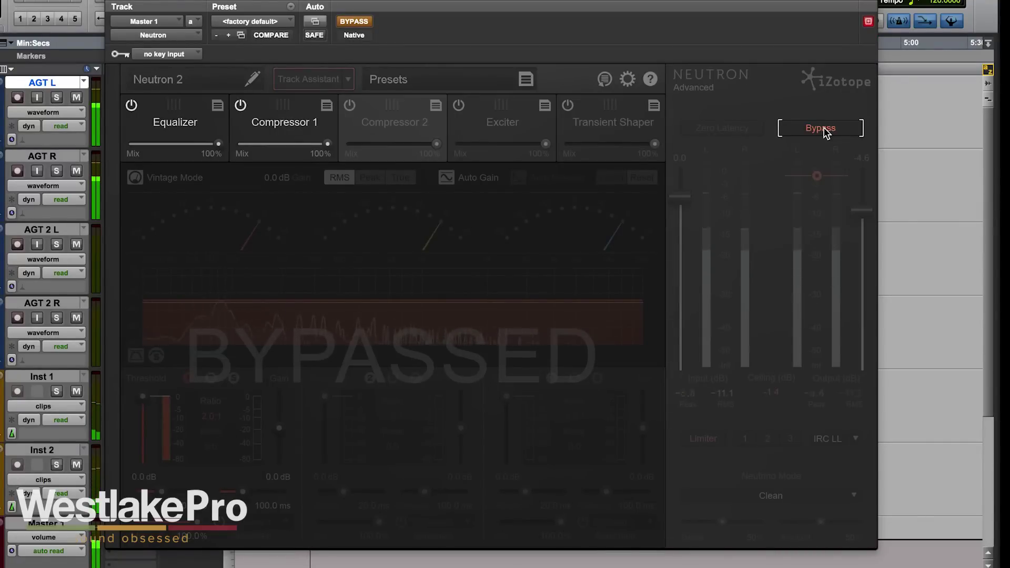
left_click(823, 131)
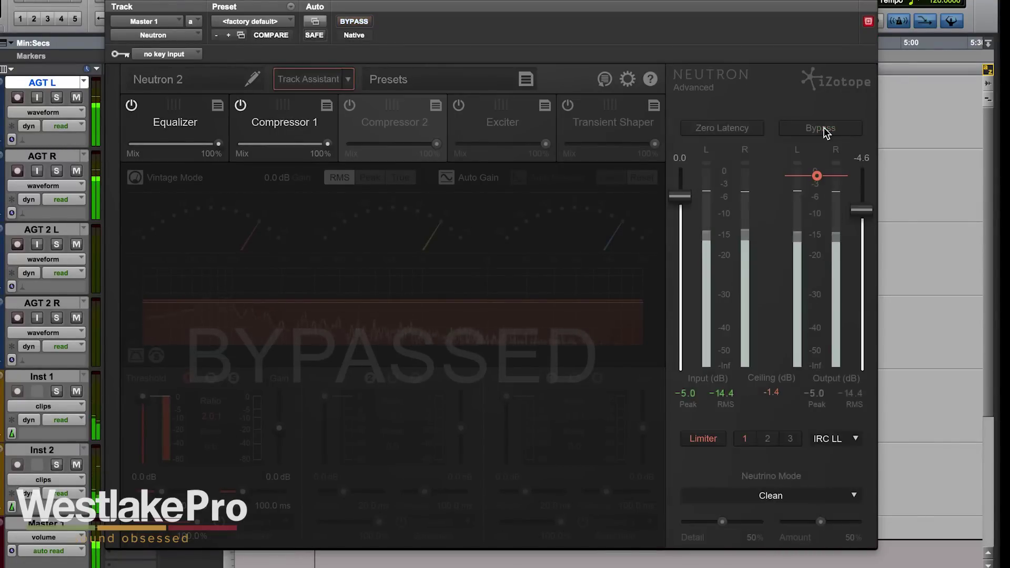
key("space")
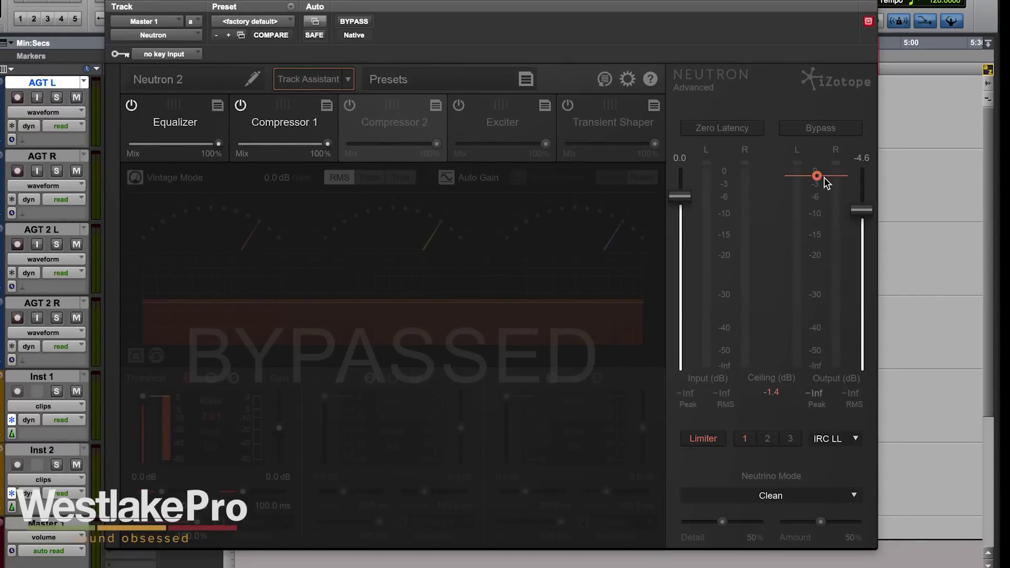
While the mix plays, trim output gain to -4.3 dB and lower the limiter ceiling to -1.8 dB.
key("space")
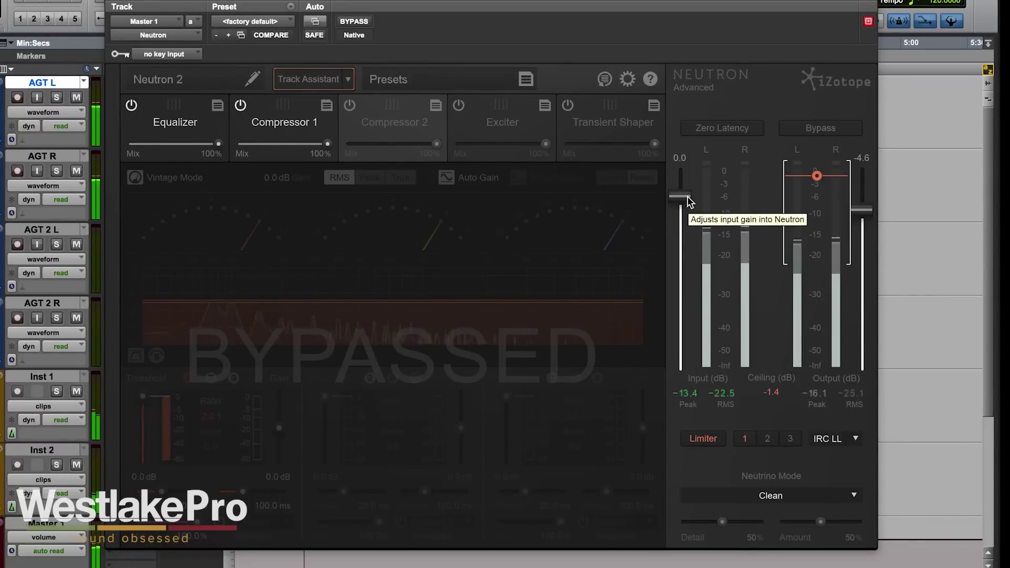
mouse_move(687, 197)
left_mouse_down()
mouse_move(680, 257)
mouse_move(686, 199)
left_mouse_up()
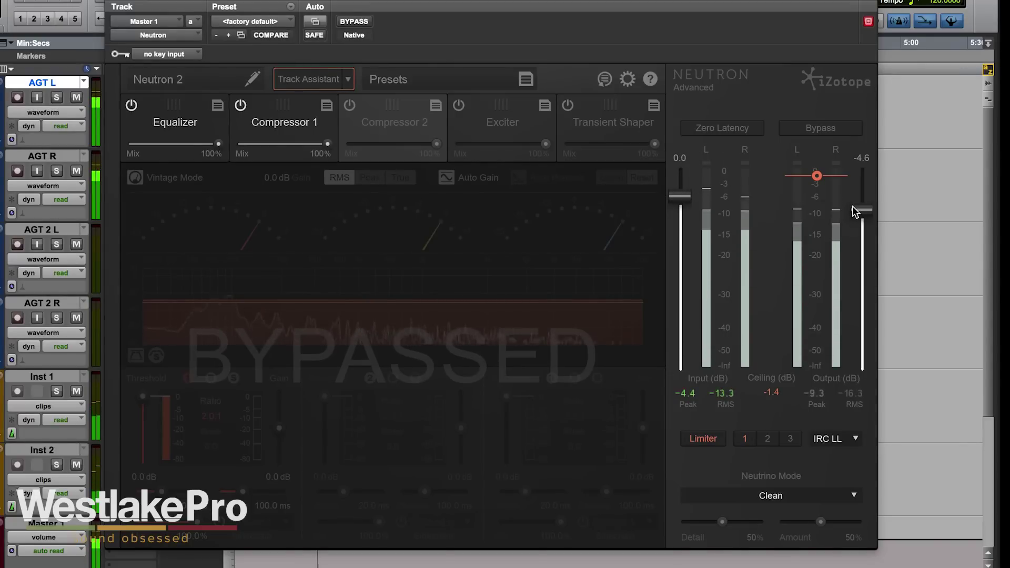
mouse_move(861, 210)
left_mouse_down()
mouse_move(863, 238)
mouse_move(866, 206)
left_mouse_up()
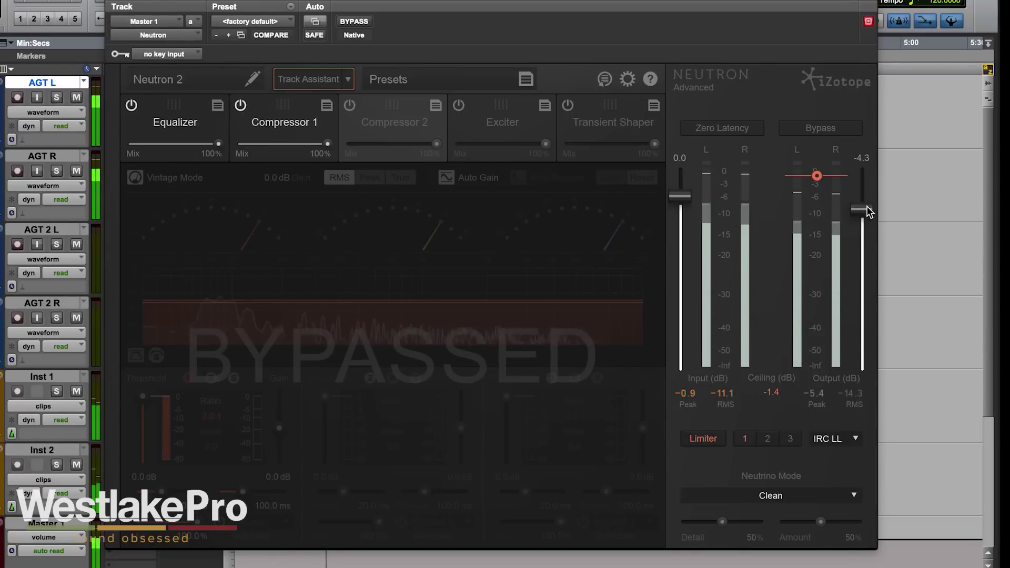
mouse_move(827, 176)
left_mouse_down()
mouse_move(823, 257)
mouse_move(819, 177)
left_mouse_up()
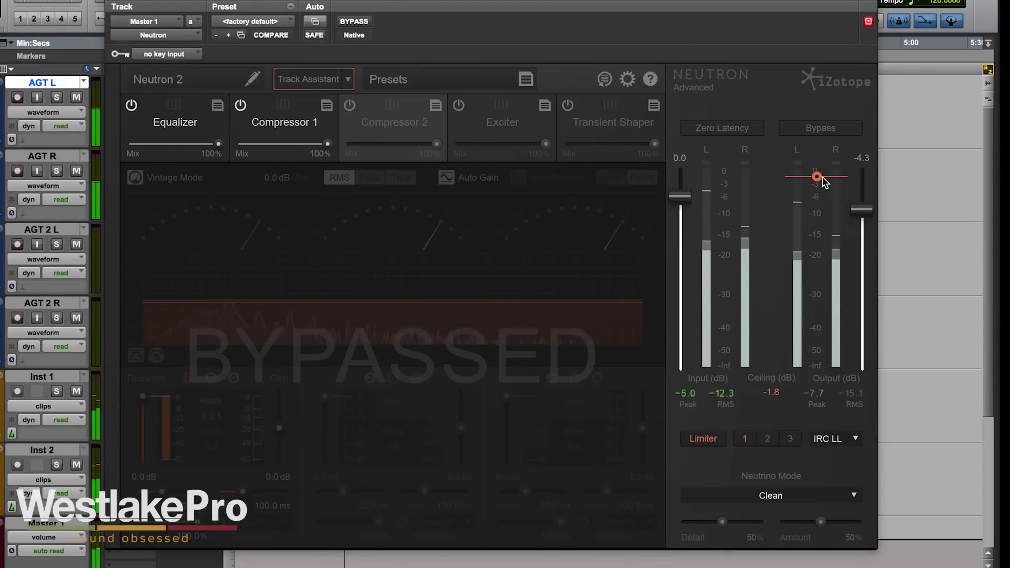
key("space")
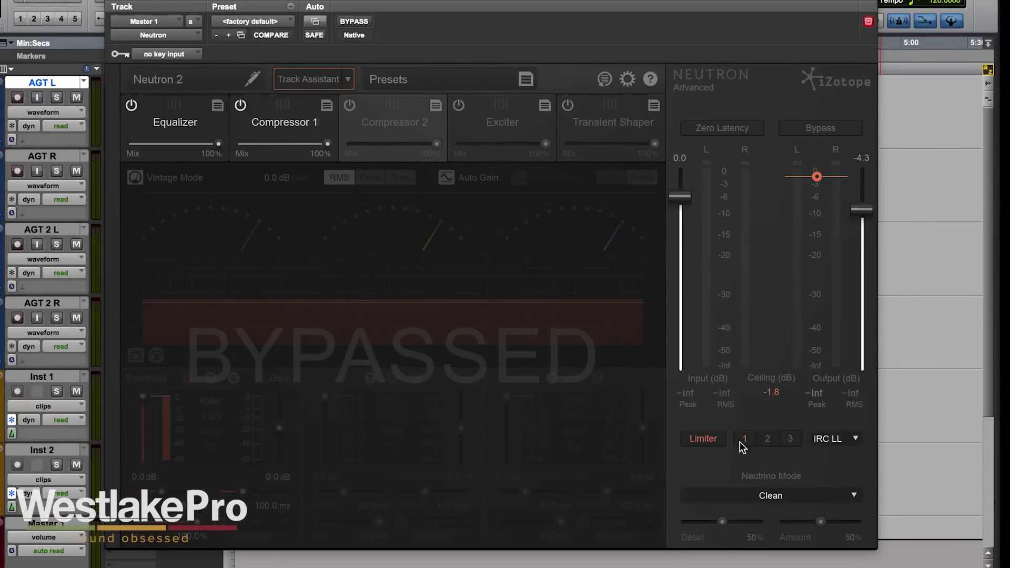
Turn the limiter off and back on, then raise its ceiling to -0.2 dB.
left_click(702, 440)
left_click(695, 440)
left_click_drag(824, 182, 829, 172)
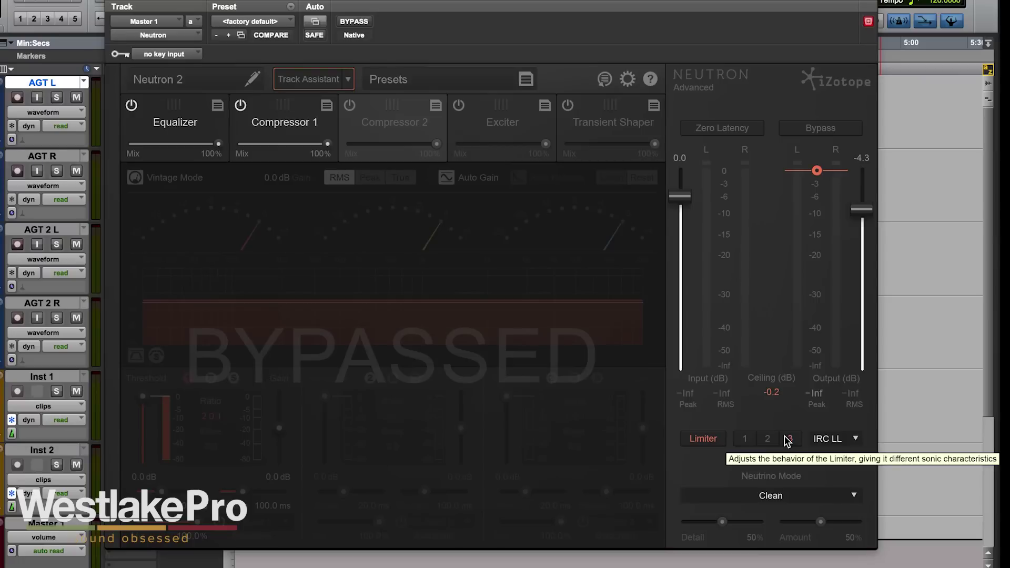
left_click(854, 439)
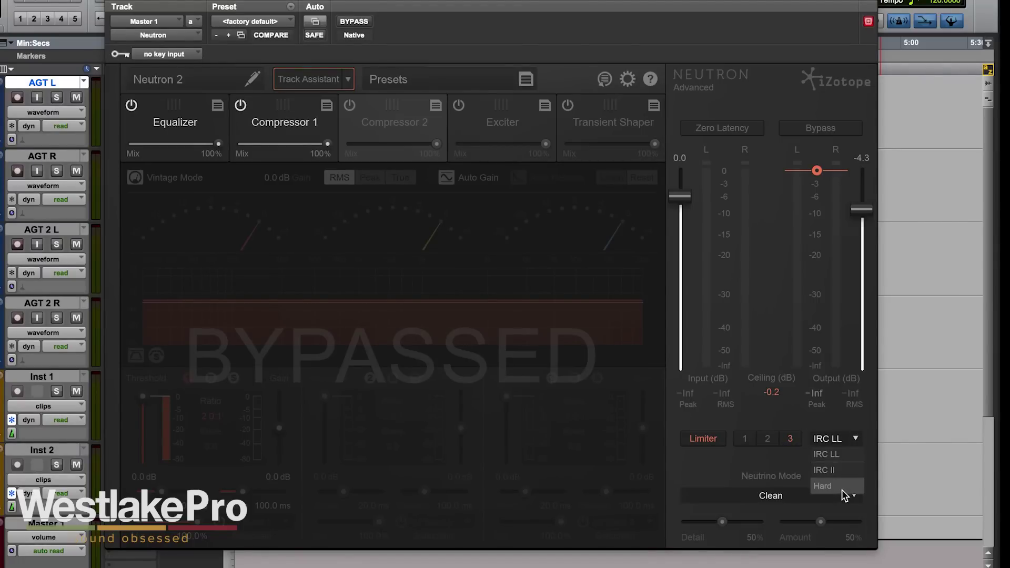
Keep the limiter in IRC LL mode and switch to limiter style 1.
left_click(834, 443)
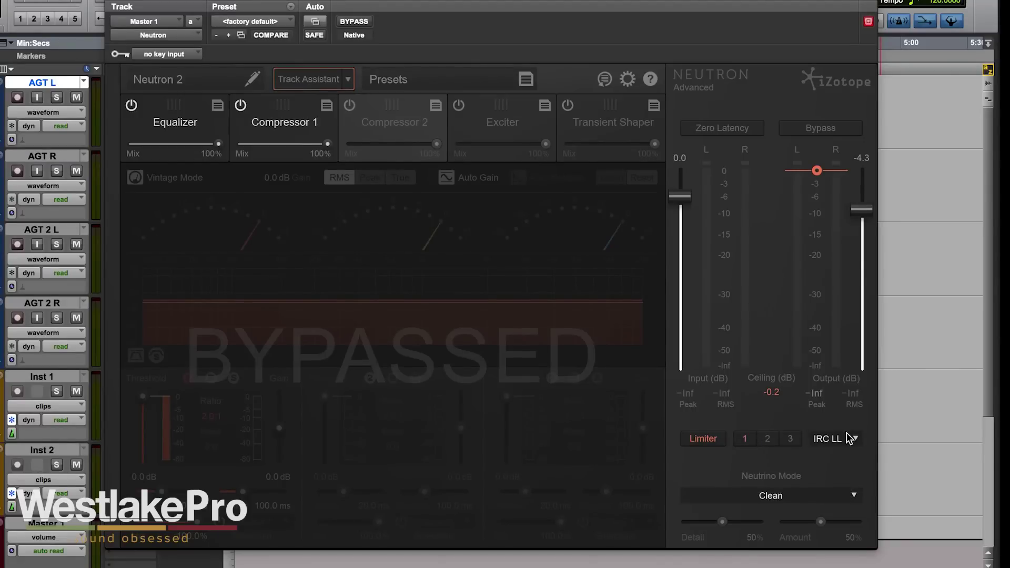
left_click(854, 439)
left_click(755, 432)
left_click(829, 441)
left_click(813, 420)
During playback, pull the limiter ceiling down to -12.0 dB while trying styles 2 and 3.
key("space")
left_click_drag(819, 173, 823, 216)
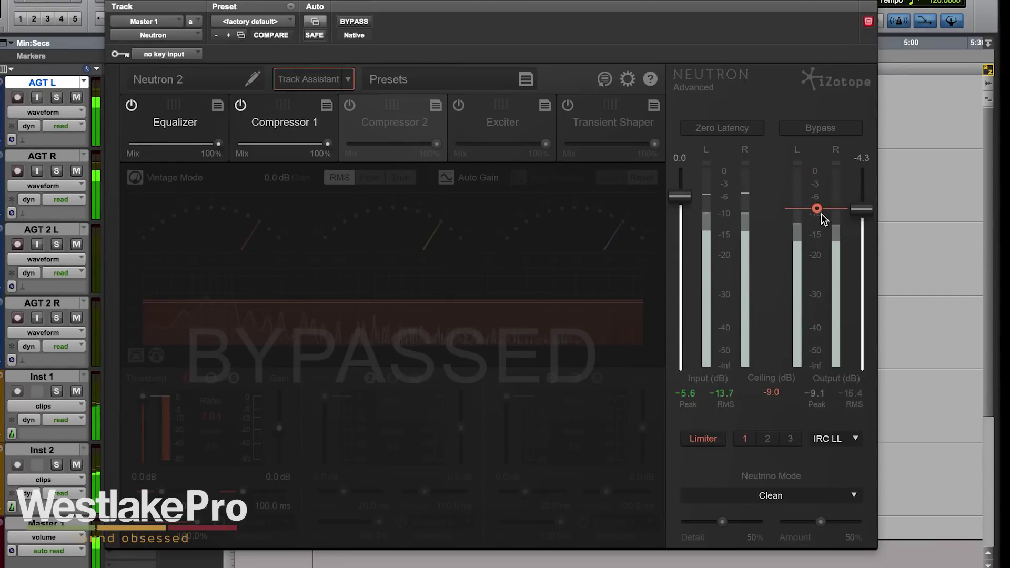
left_click(768, 439)
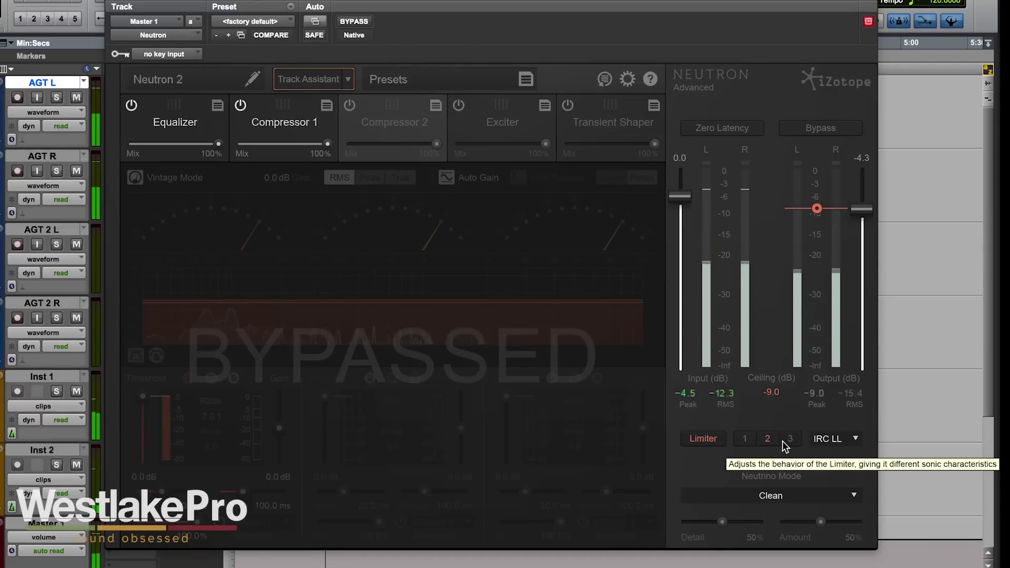
left_click(788, 441)
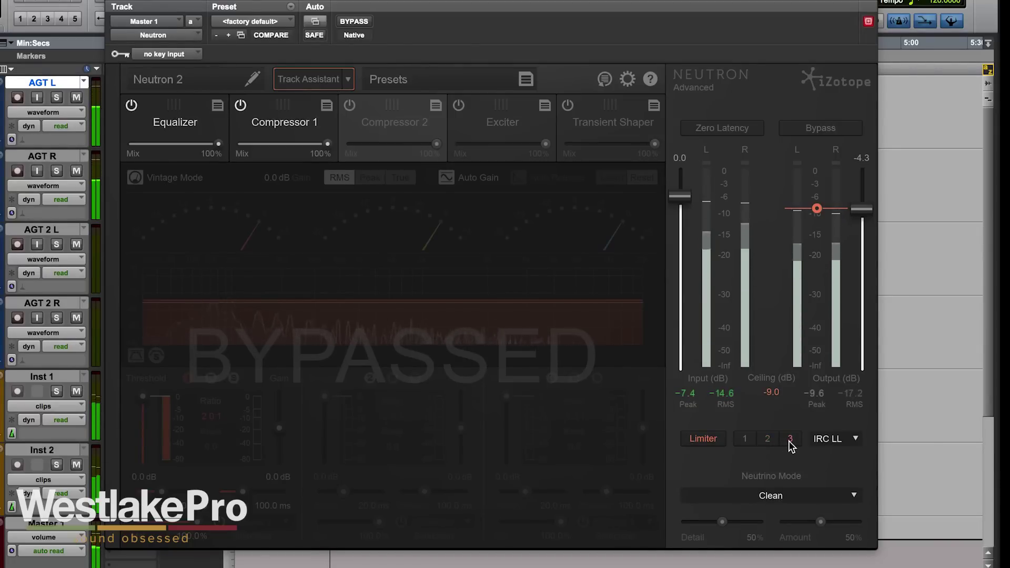
left_click(845, 443)
left_click(828, 423)
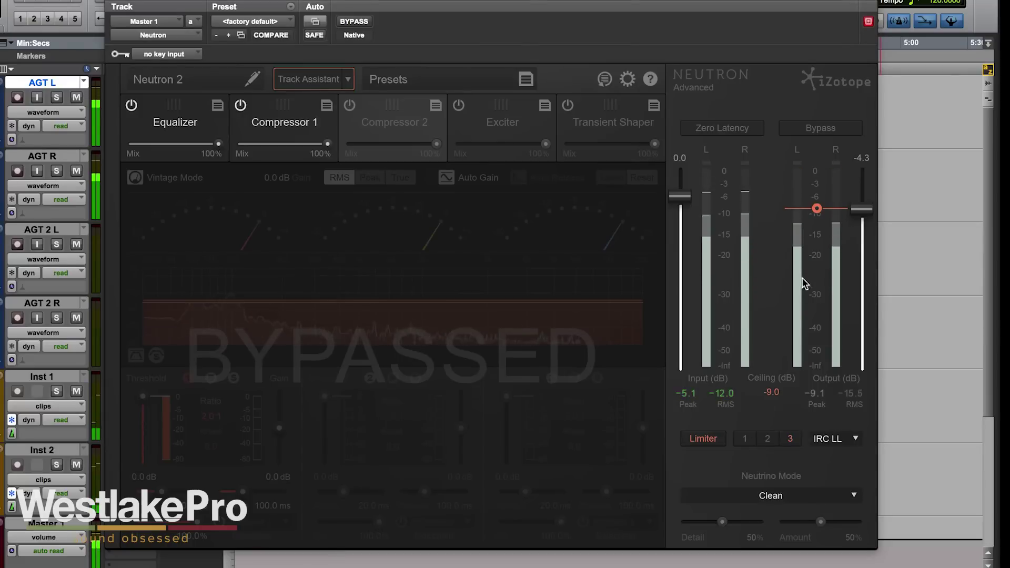
left_click_drag(817, 209, 817, 222)
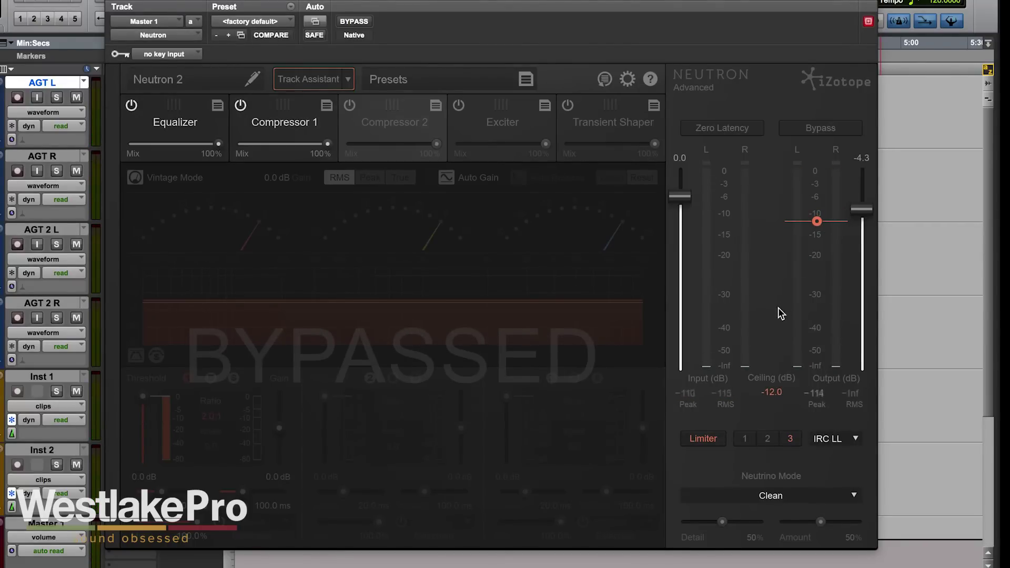
Replay the mix auditioning styles 2 and 1, settling back on style 3.
key("space")
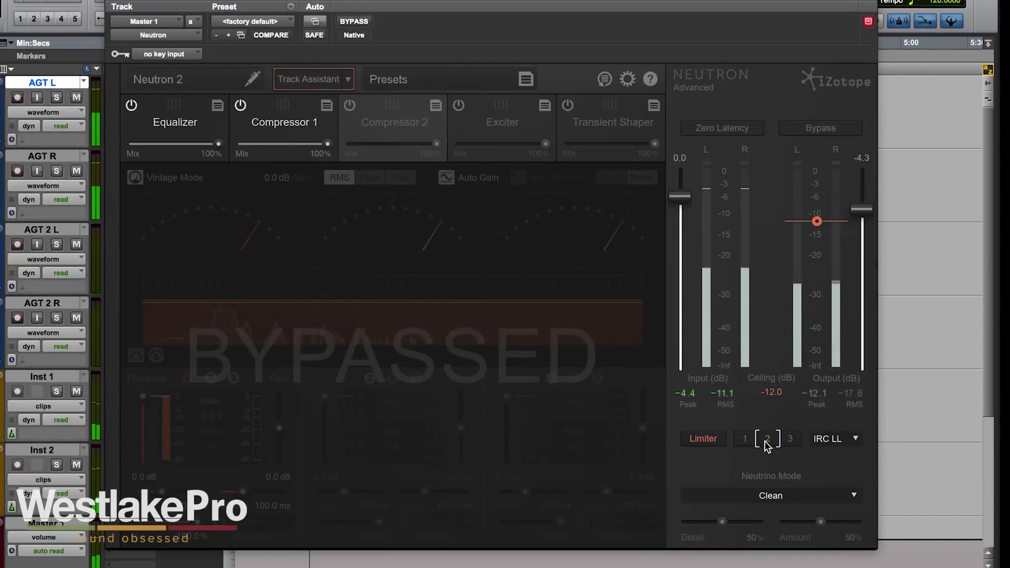
left_click(766, 440)
left_click(743, 441)
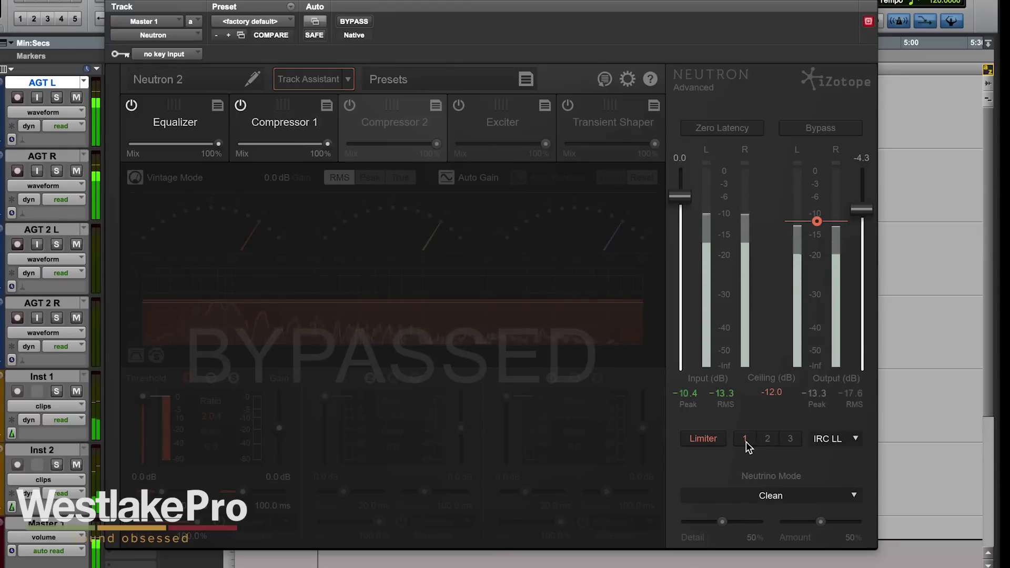
left_click(792, 440)
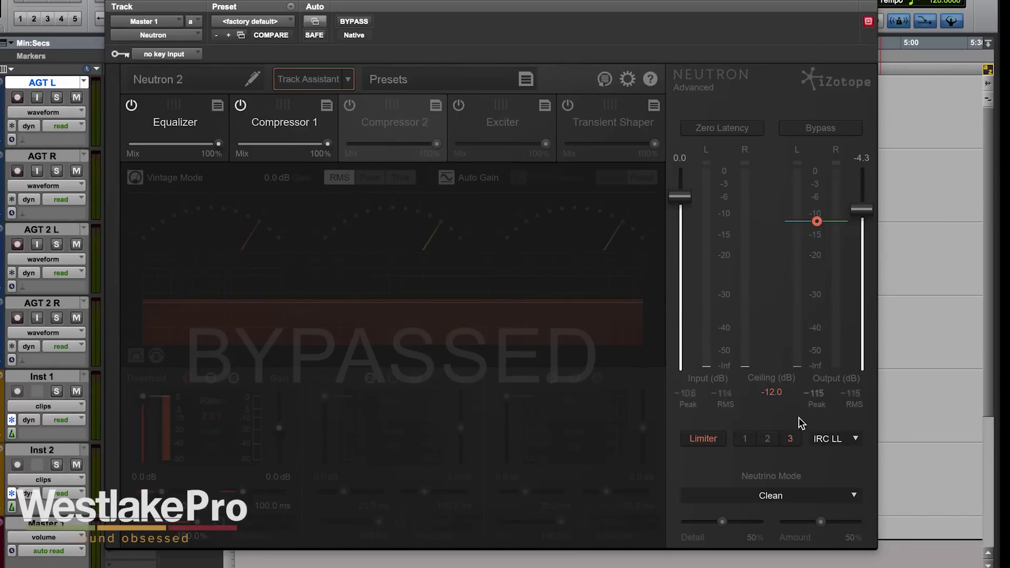
Switch the limiter mode to IRC II.
left_click(768, 440)
left_click(842, 440)
left_click(848, 480)
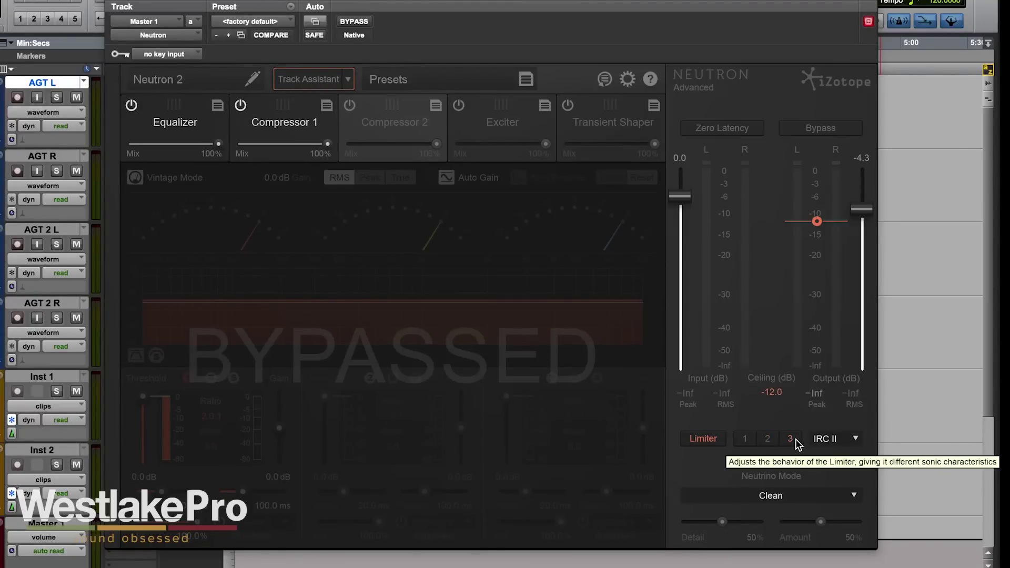
Compare limiter styles 2 and 1 during playback, then raise the ceiling back to -0.2 dB.
key("space")
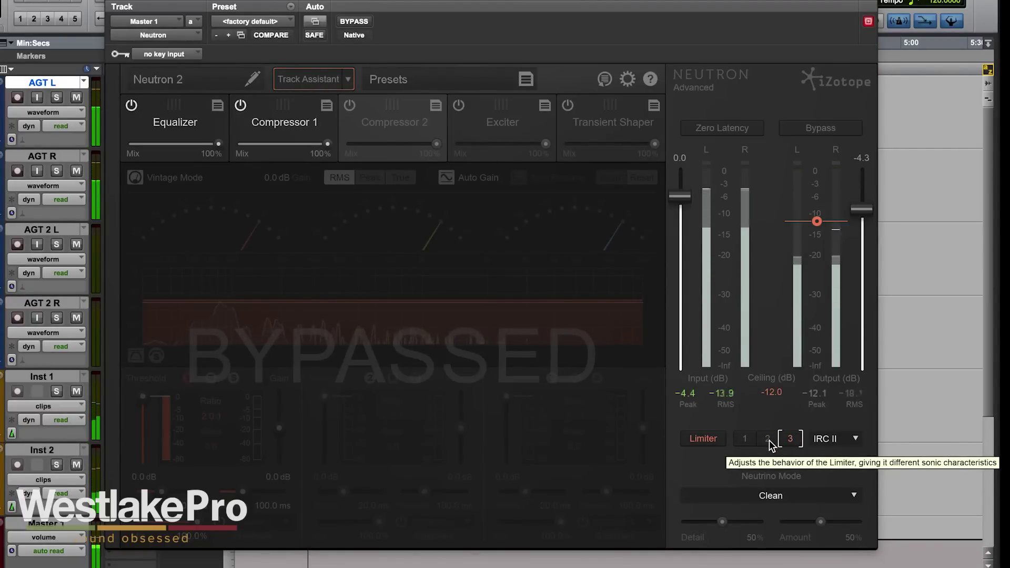
left_click(769, 440)
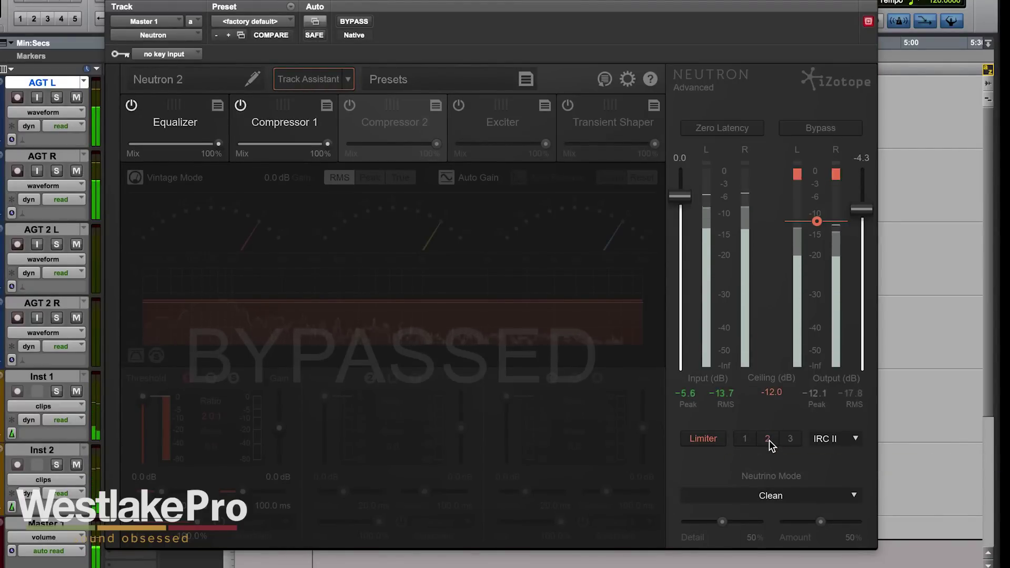
left_click(755, 443)
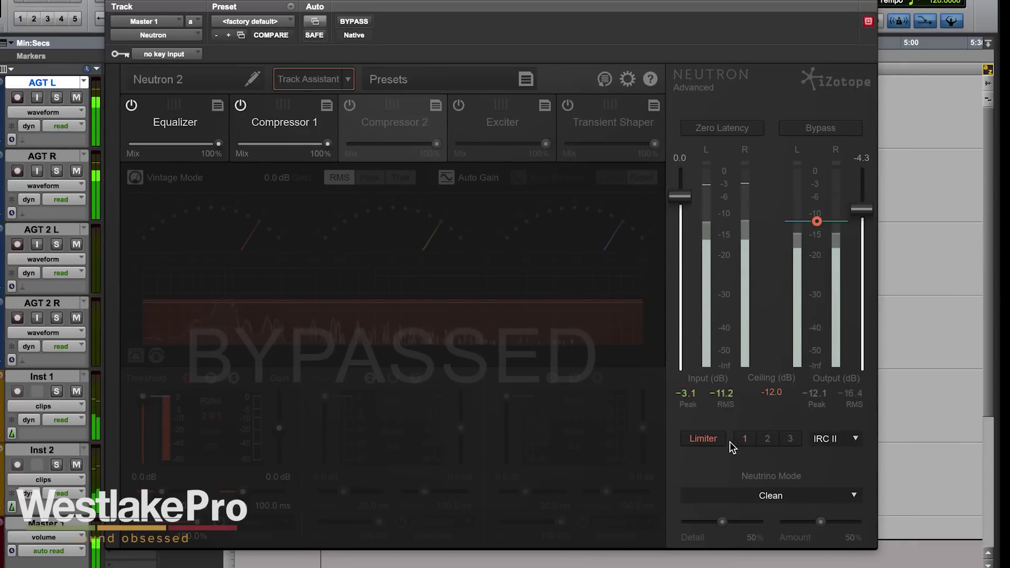
key("space")
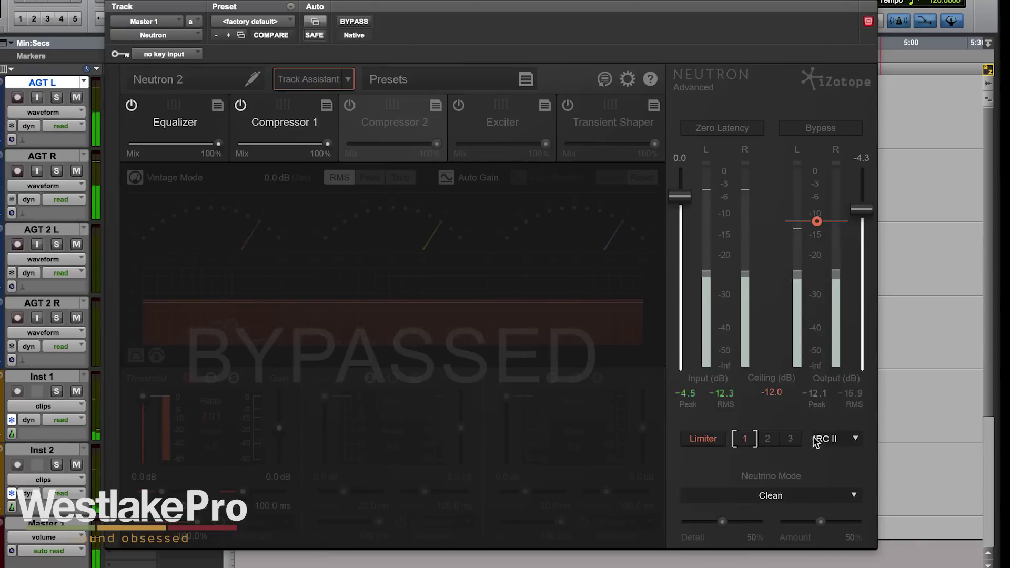
left_click_drag(827, 220, 828, 168)
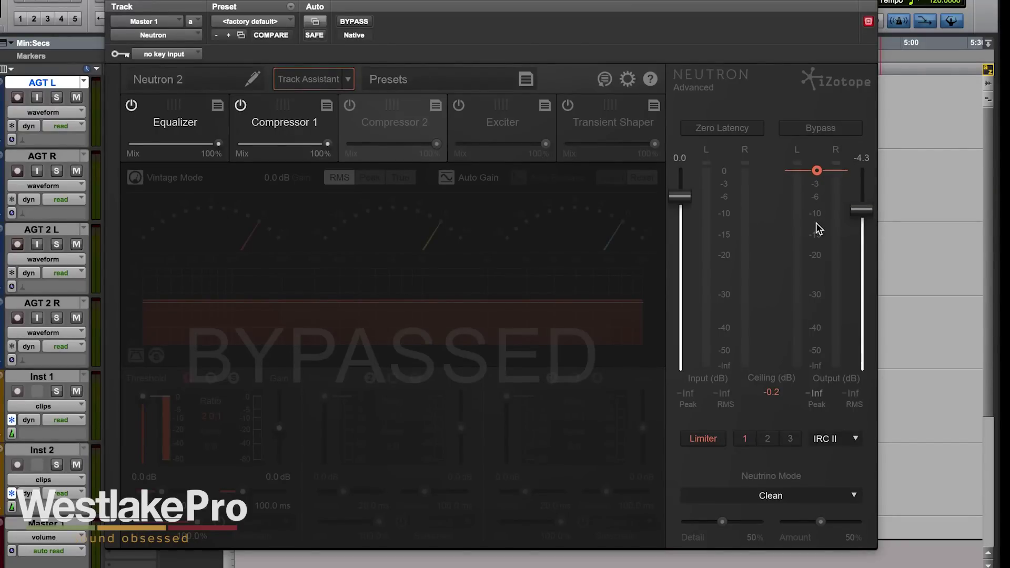